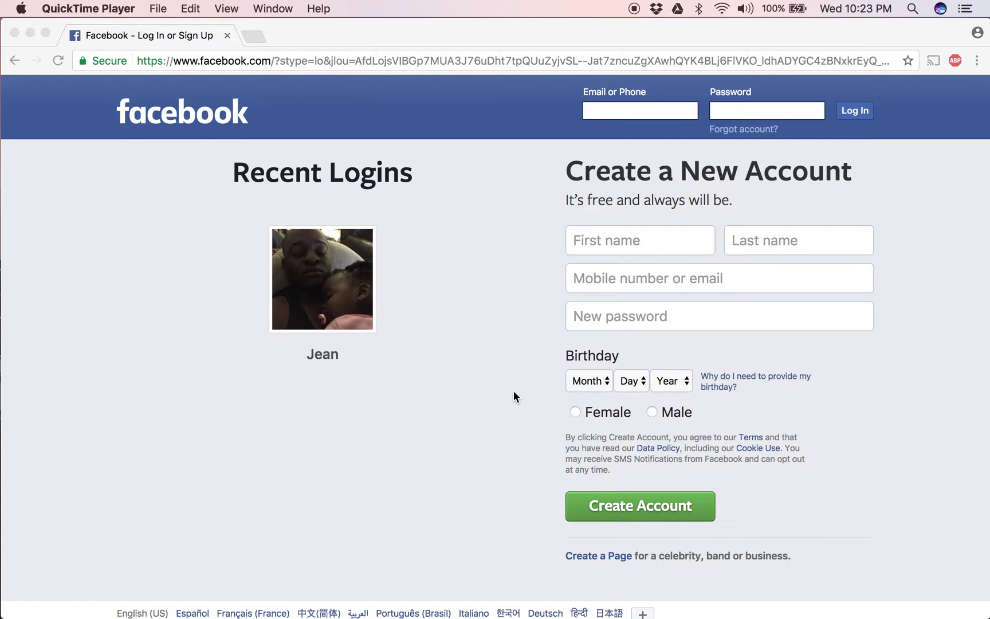
- Log in to Facebook with the saved account email and its password
{"action": "left_click", "coordinate": [598, 105]}
{"action": "left_click", "coordinate": [597, 108]}
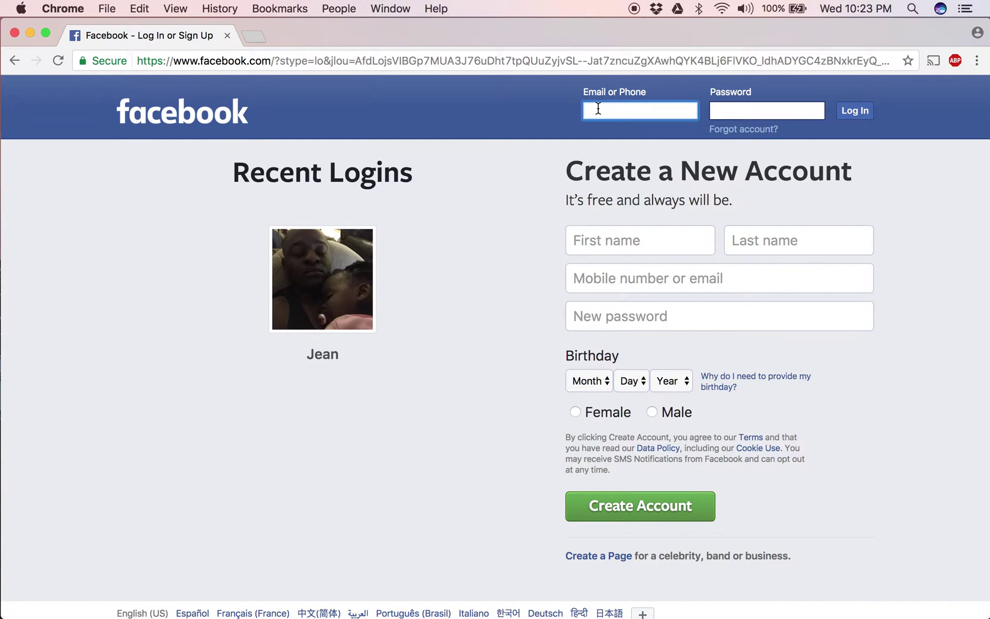
{"action": "type", "text": "kahindo"}
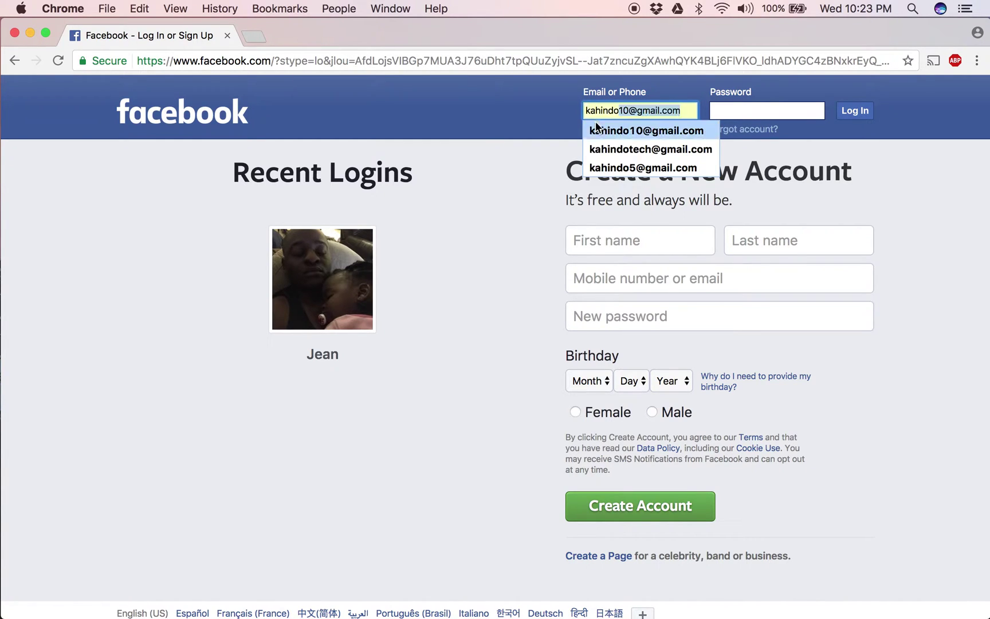
{"action": "left_click", "coordinate": [588, 148]}
{"action": "left_click", "coordinate": [737, 109]}
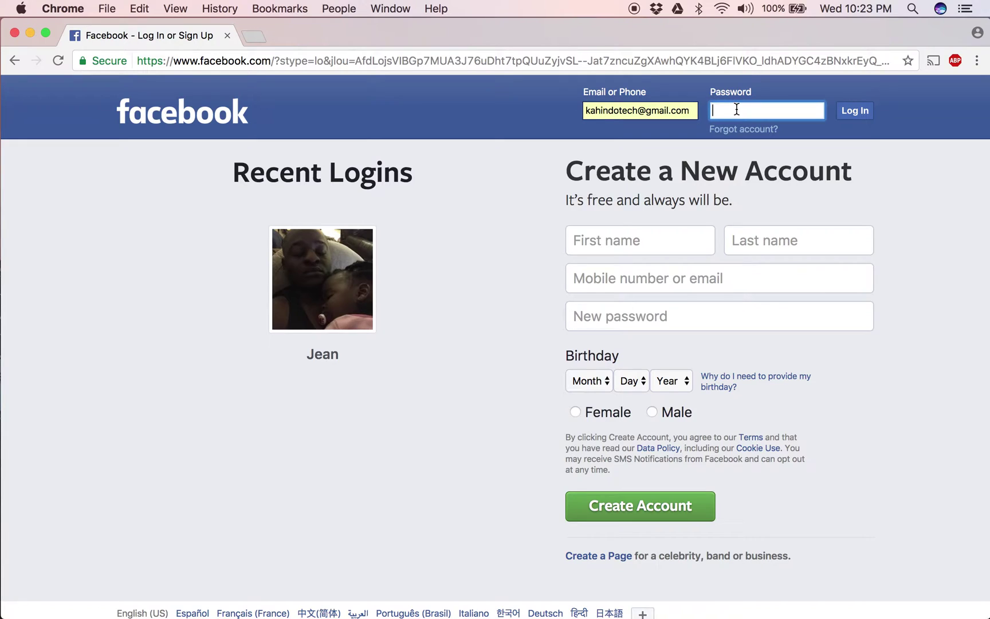
{"action": "type", "text": "••••••"}
{"action": "type", "text": "•••••"}
{"action": "key", "text": "Return"}
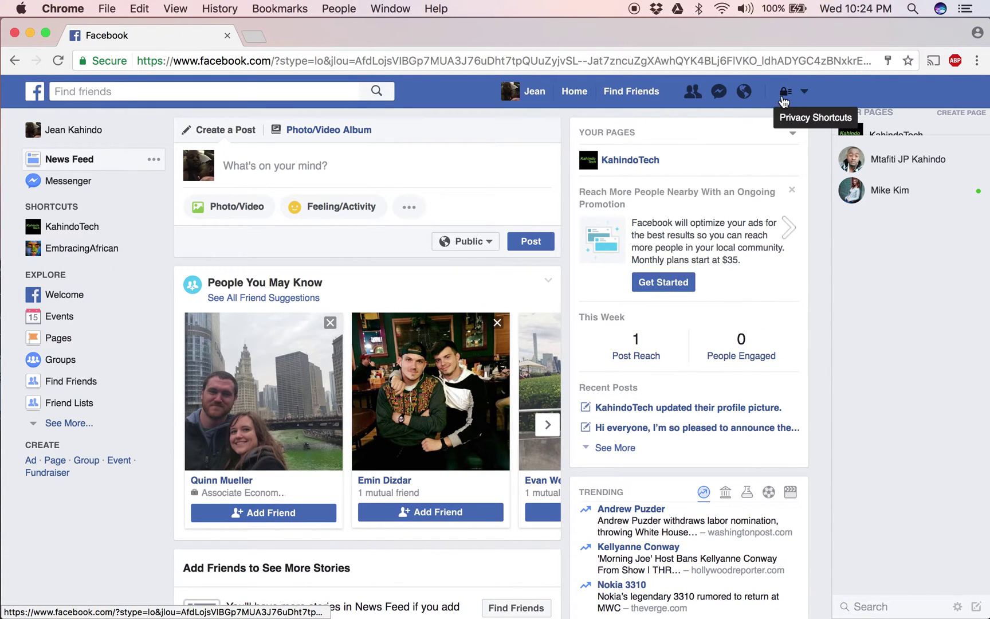
- Go to Settings through the account down-arrow menu
{"action": "left_click", "coordinate": [806, 92]}
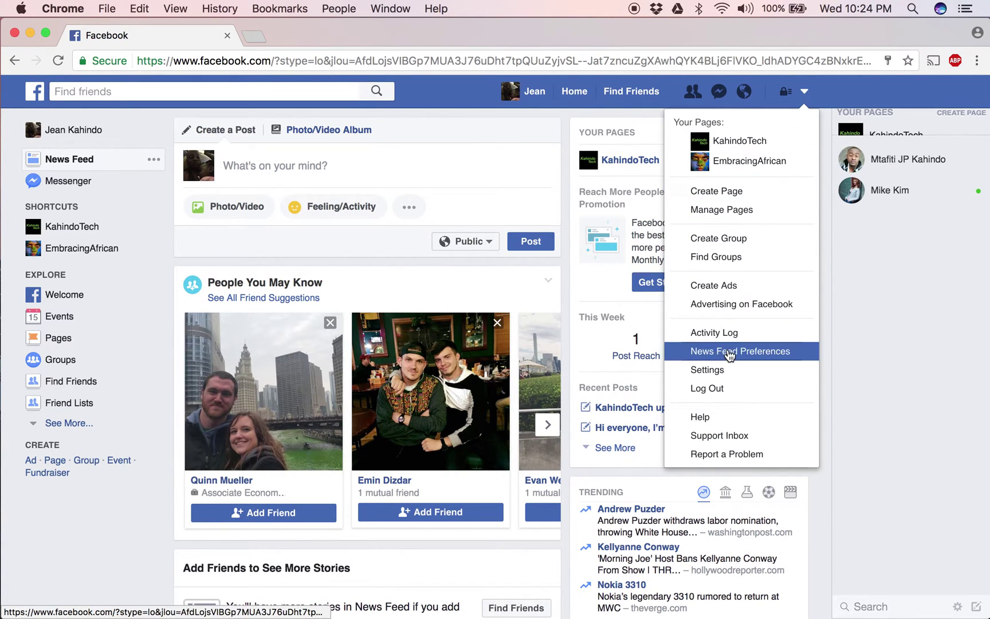
{"action": "left_click", "coordinate": [714, 371]}
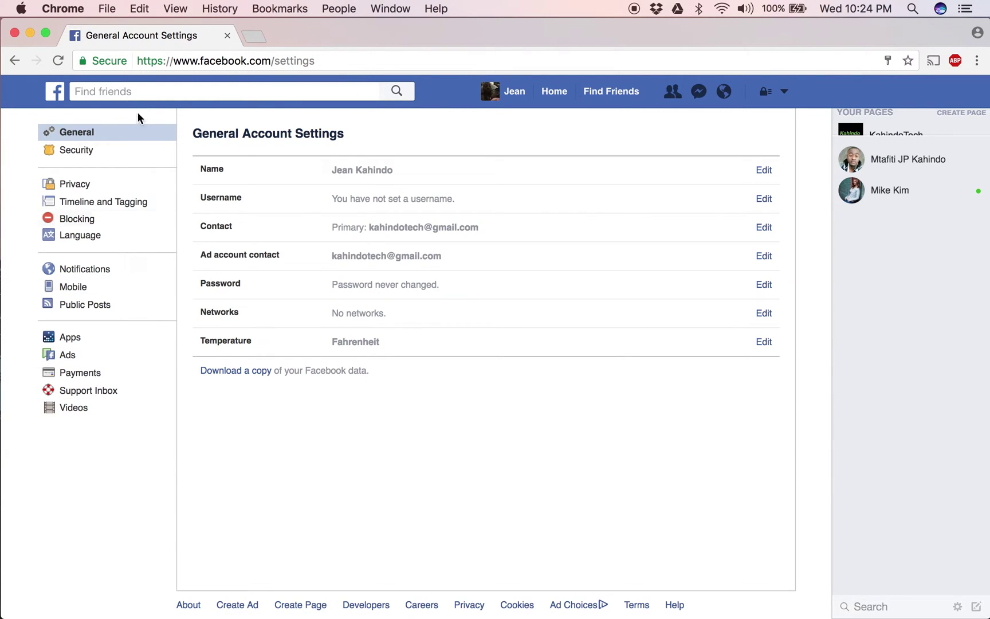
- Switch to the Privacy section in the settings sidebar
{"action": "left_click", "coordinate": [79, 189]}
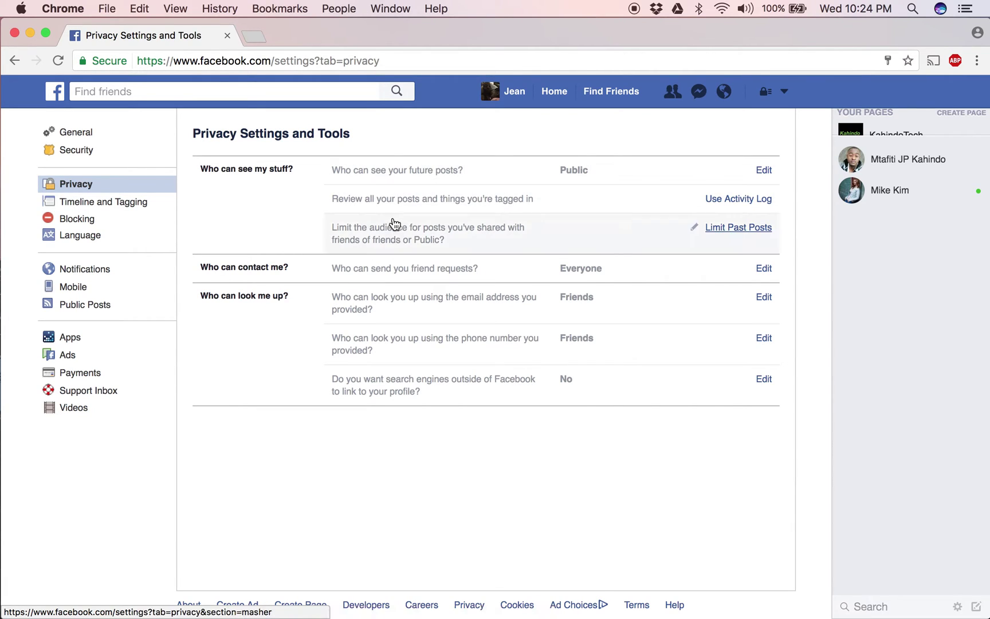
- Change the future-posts audience from Public to Custom via More Options, sharing with Friends
{"action": "left_click", "coordinate": [764, 172]}
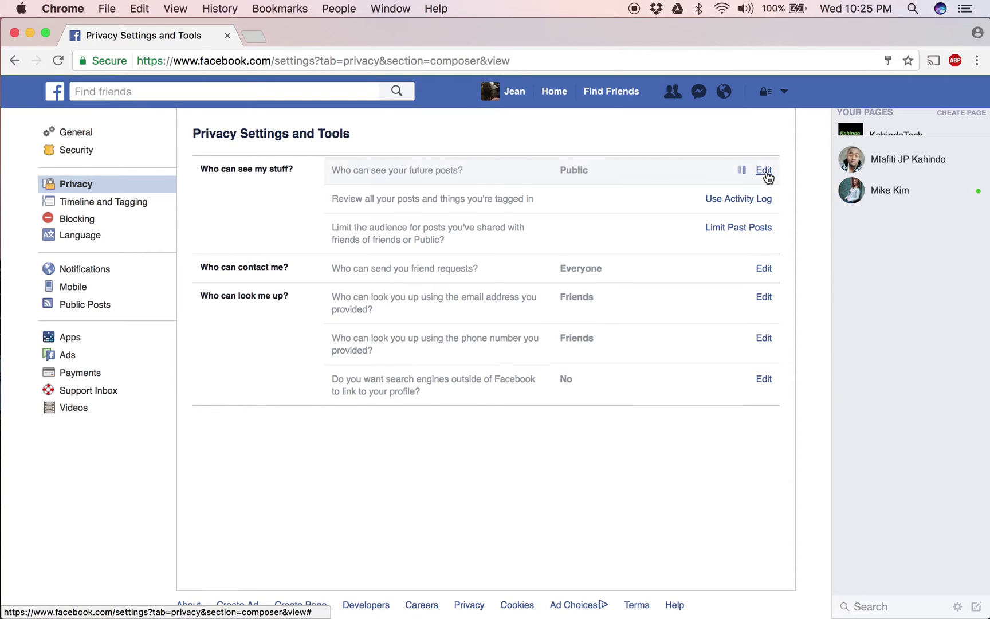
{"action": "left_click", "coordinate": [604, 295]}
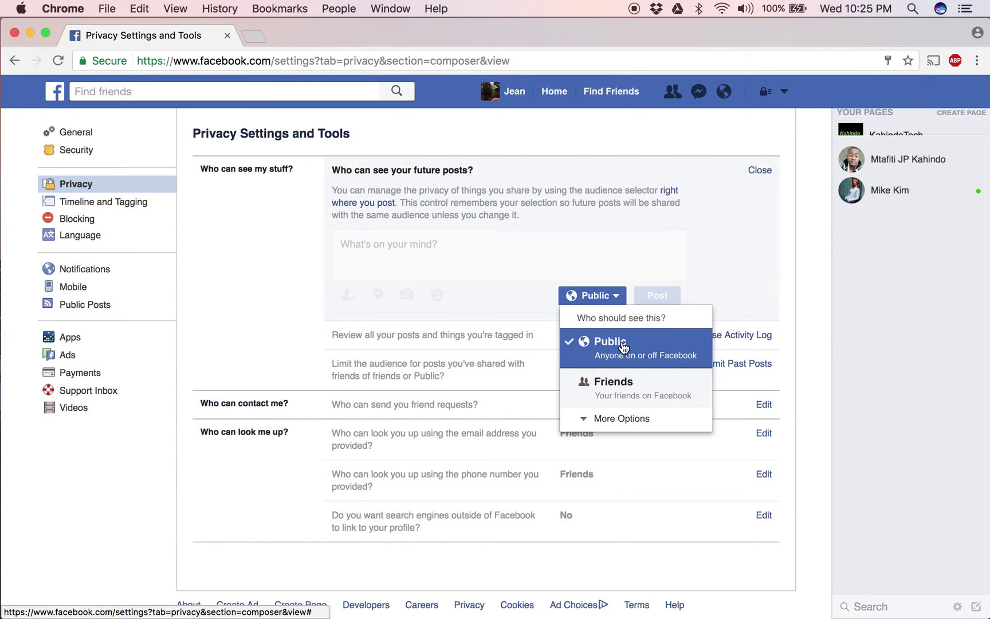
{"action": "left_click", "coordinate": [609, 419]}
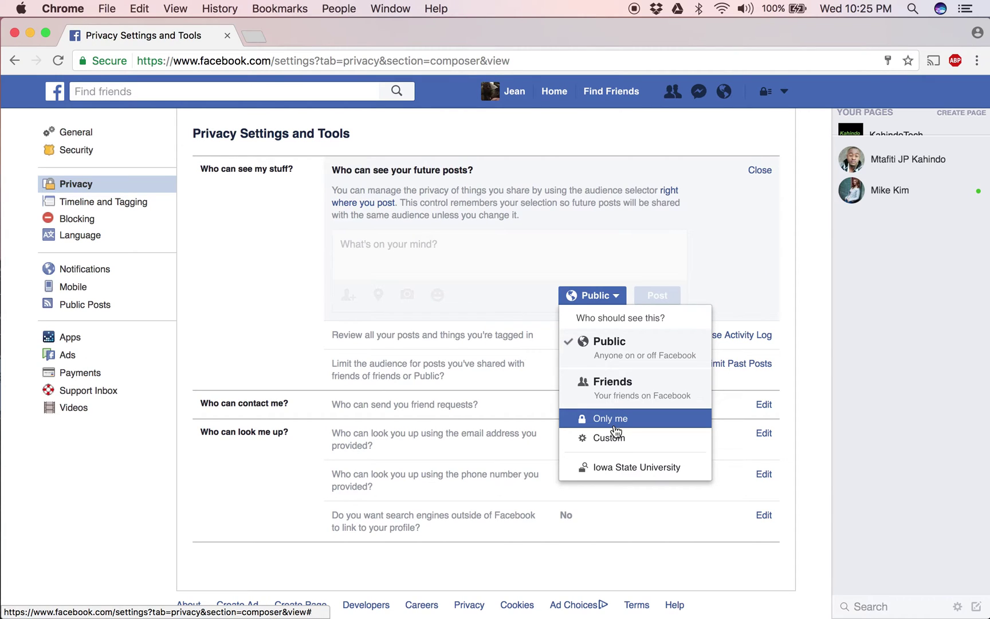
{"action": "left_click", "coordinate": [607, 438]}
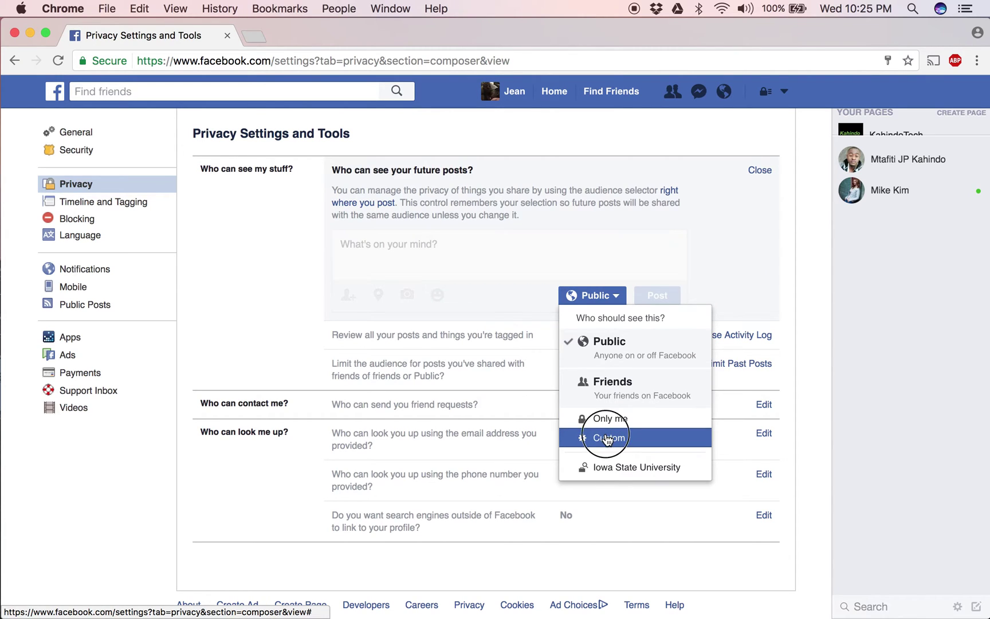
{"action": "left_click", "coordinate": [607, 438]}
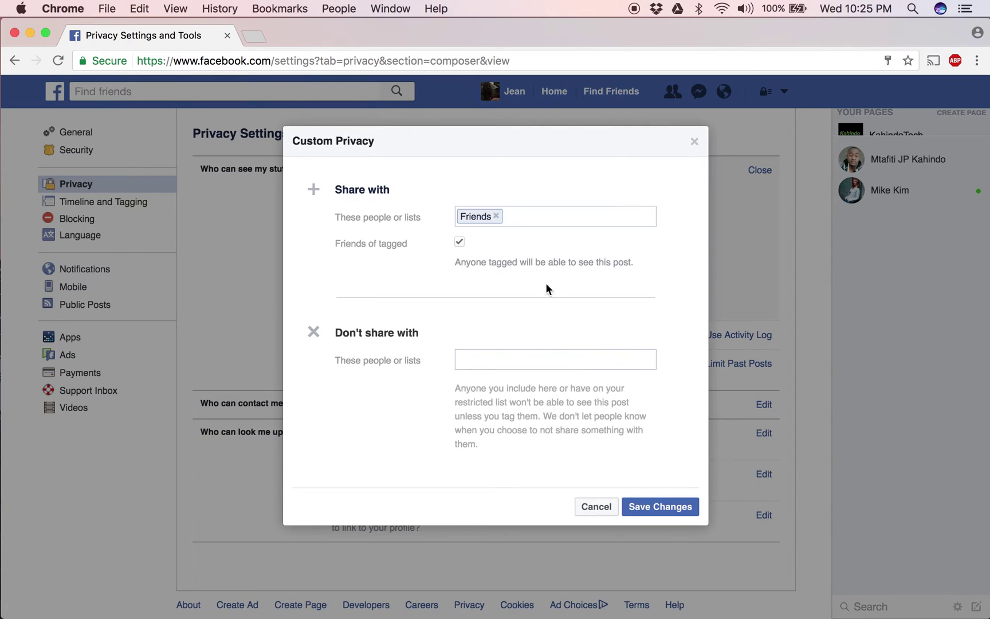
{"action": "left_click", "coordinate": [477, 363]}
- Dismiss Custom Privacy without saving and collapse the future-posts setting, still Public
{"action": "left_click", "coordinate": [694, 141]}
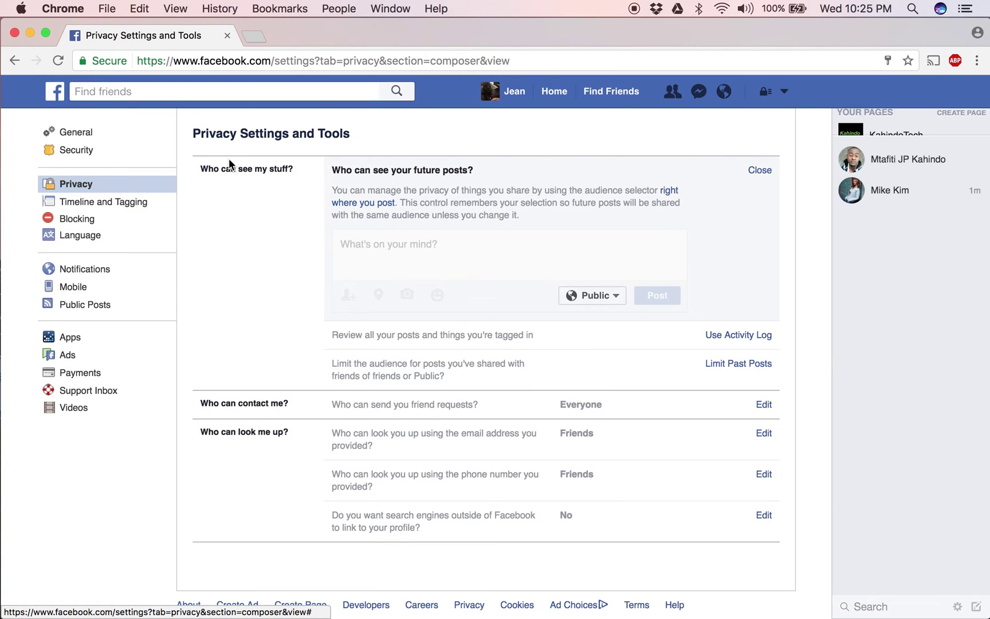
{"action": "left_click", "coordinate": [759, 170]}
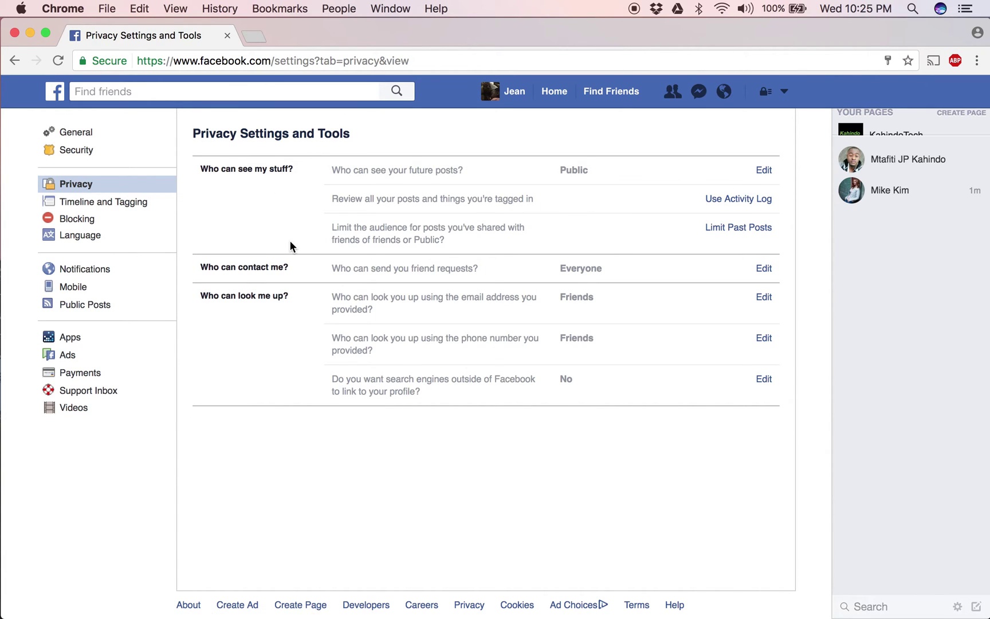
{"action": "scroll", "coordinate": [303, 215], "scroll_direction": "down", "scroll_amount": 2}
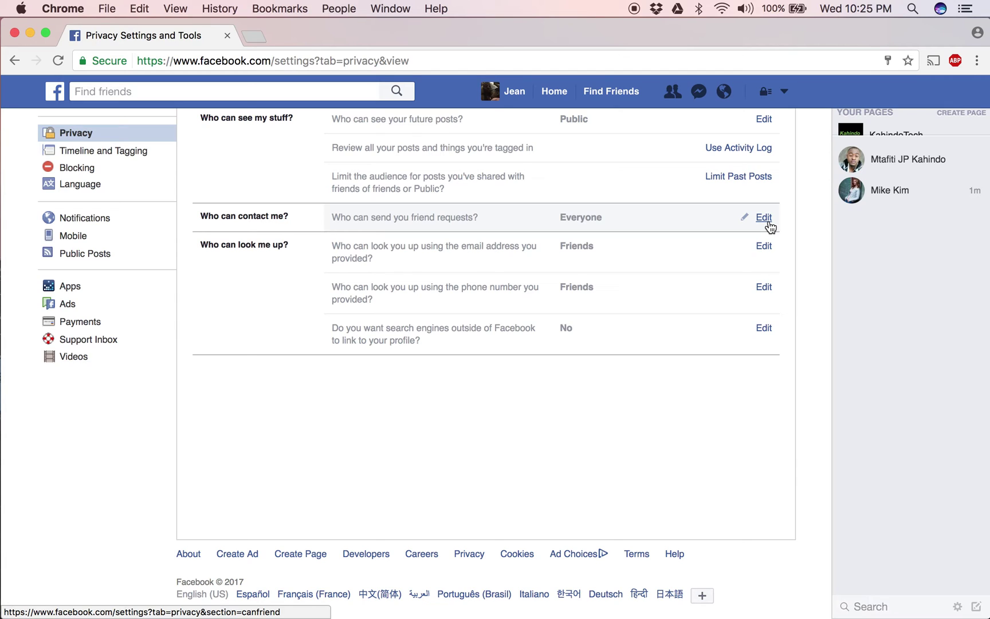
- Review the friend-request audience choices and keep it set to Everyone
{"action": "left_click", "coordinate": [766, 220]}
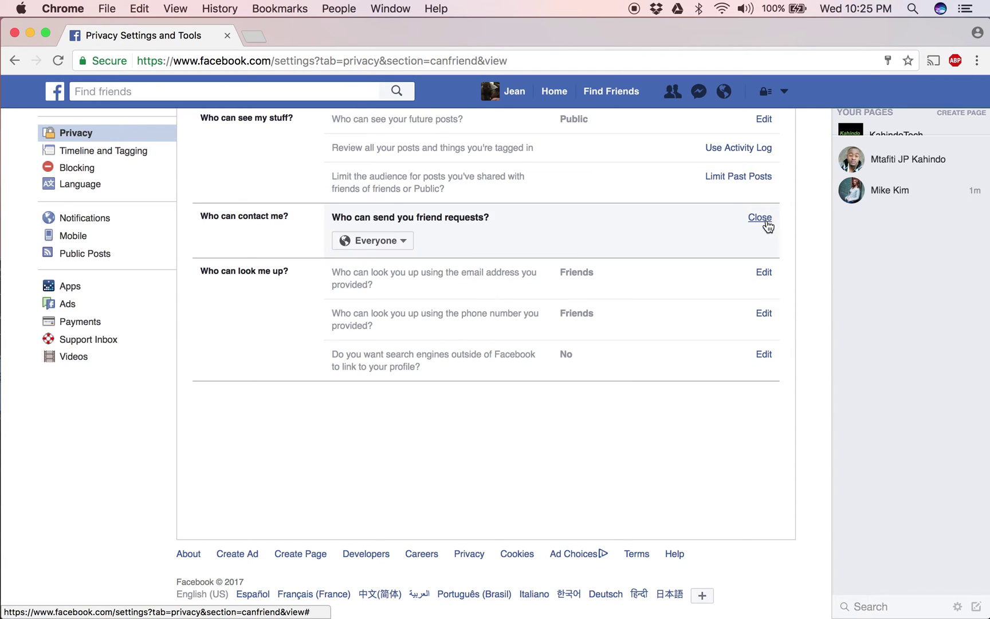
{"action": "left_click", "coordinate": [412, 246]}
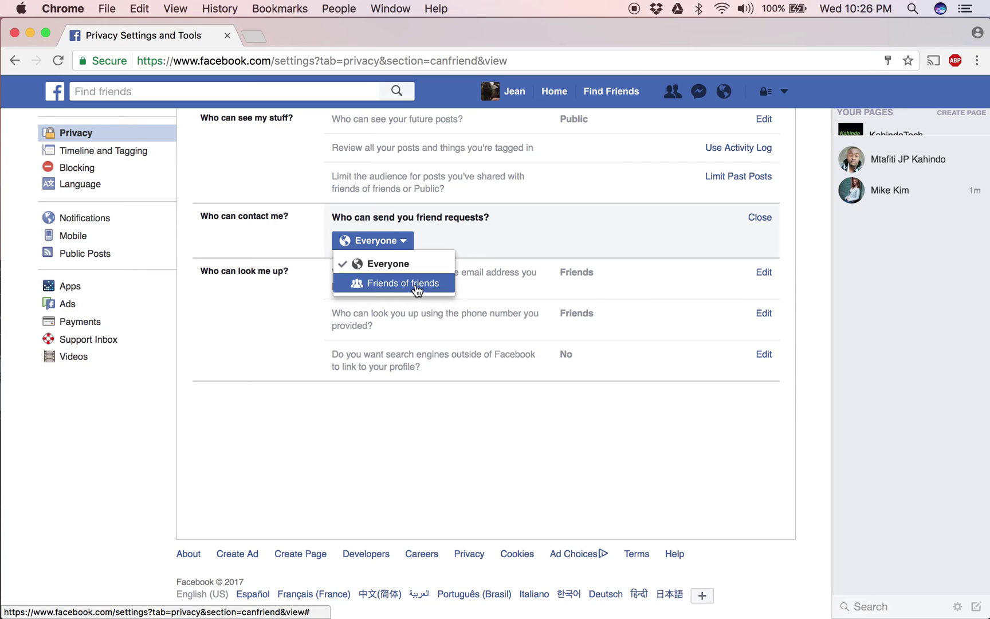
{"action": "left_click", "coordinate": [269, 310]}
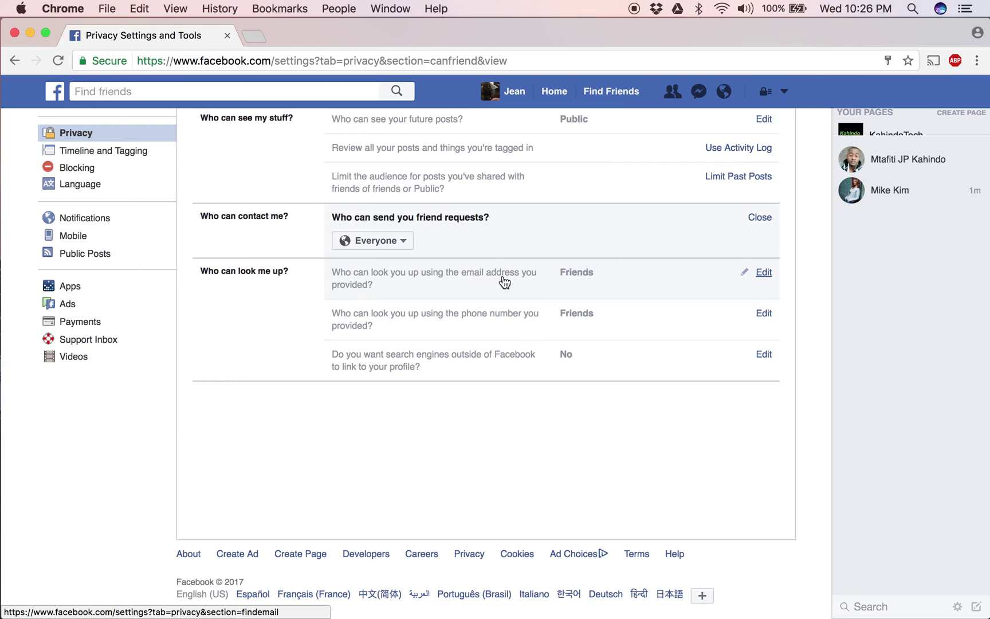
- Review the email-lookup audience choices and keep it limited to Friends
{"action": "left_click", "coordinate": [769, 276]}
{"action": "left_click", "coordinate": [372, 291]}
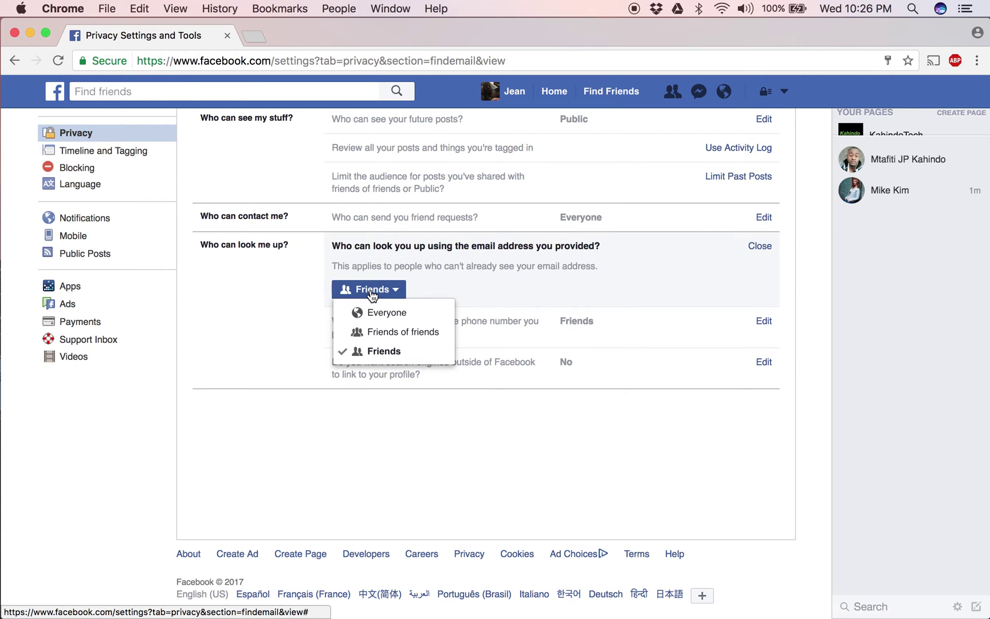
{"action": "left_click", "coordinate": [377, 352]}
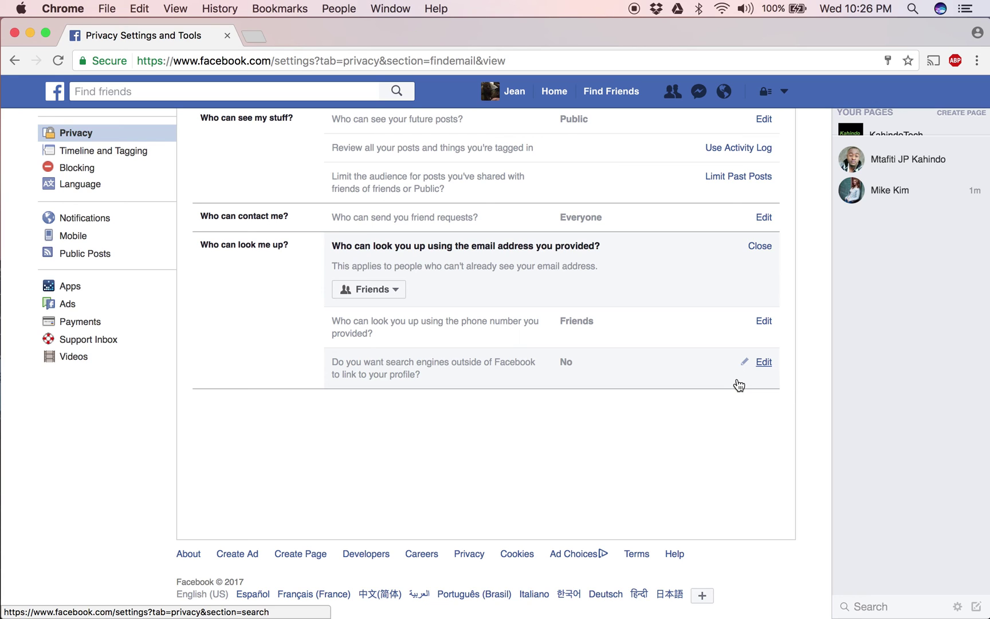
{"action": "scroll", "coordinate": [738, 384], "scroll_direction": "up", "scroll_amount": 2}
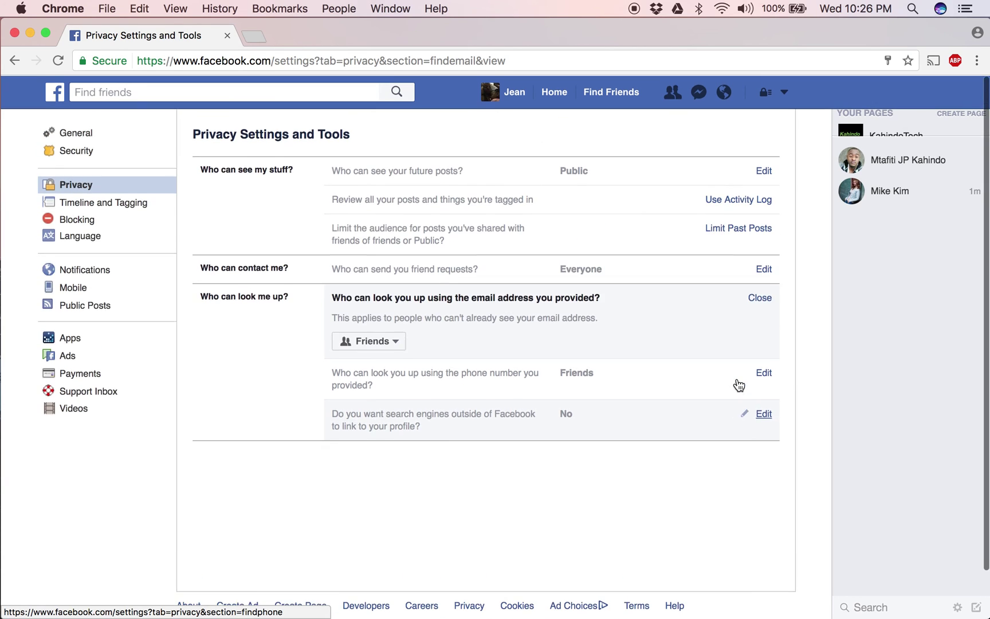